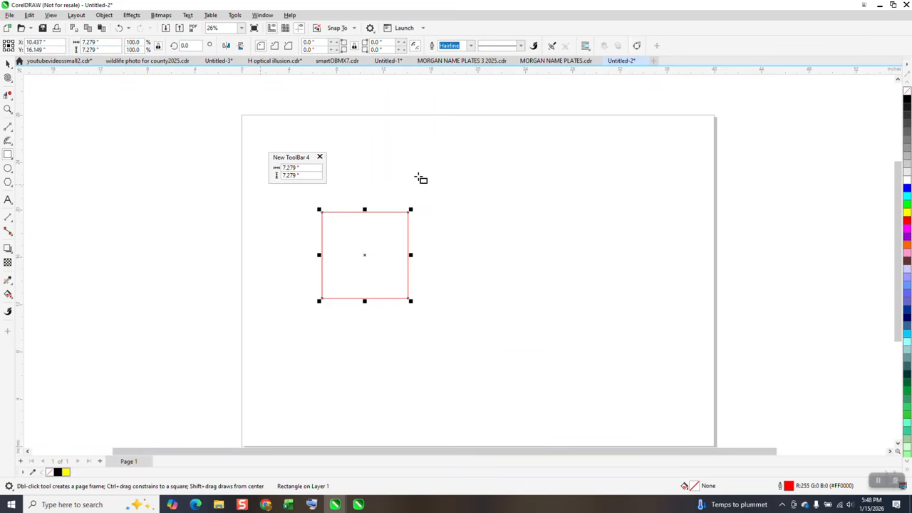
# Step: Draw two squares above the large square, about 3.6 in and 3.3 in wide
pyautogui.moveTo(453, 148); pyautogui.dragTo(411, 191)
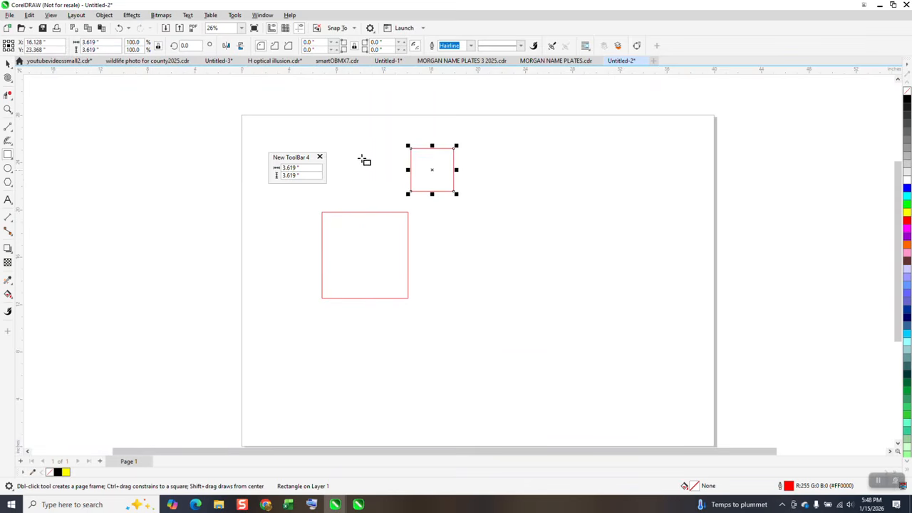
pyautogui.moveTo(381, 148); pyautogui.dragTo(361, 187)
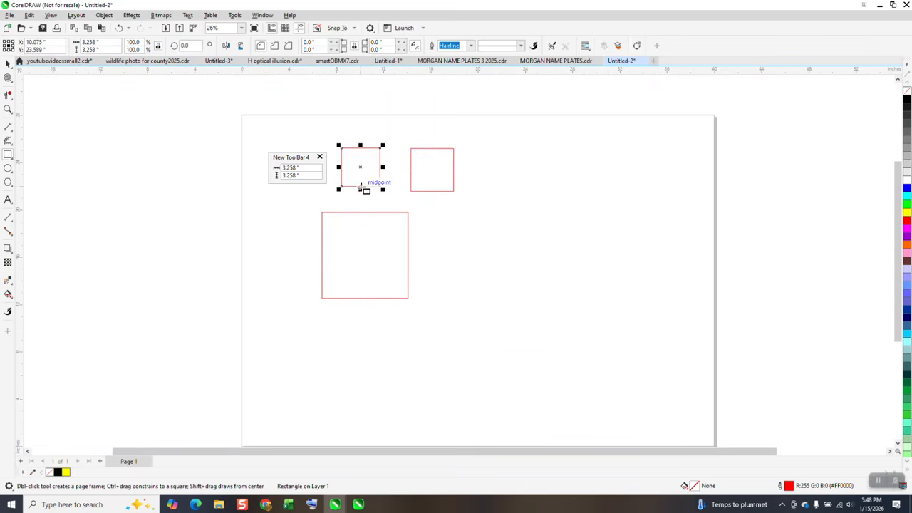
# Step: Zoom in and resize the smaller square to 5.0 in wide by 2.0 in high using the floating size toolbar
pyautogui.click(12, 112)
pyautogui.click(245, 125)
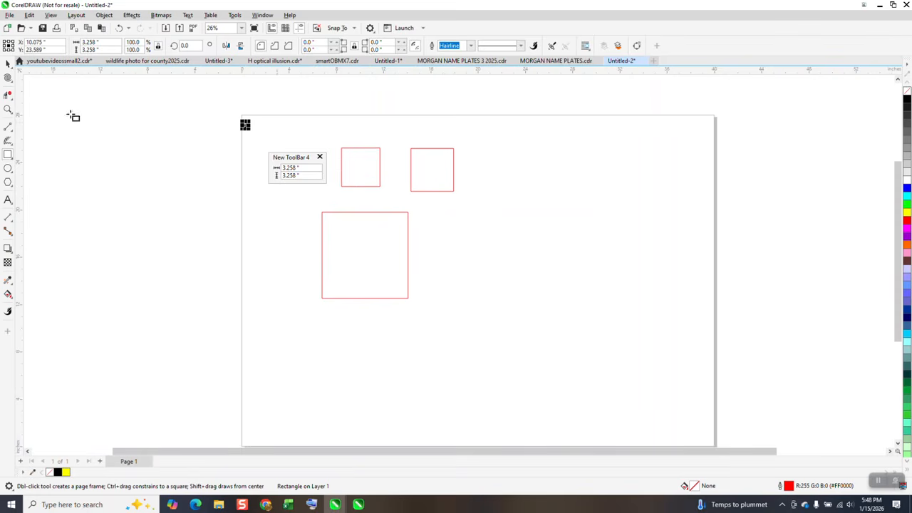
pyautogui.click(8, 109)
pyautogui.moveTo(247, 126); pyautogui.dragTo(405, 195)
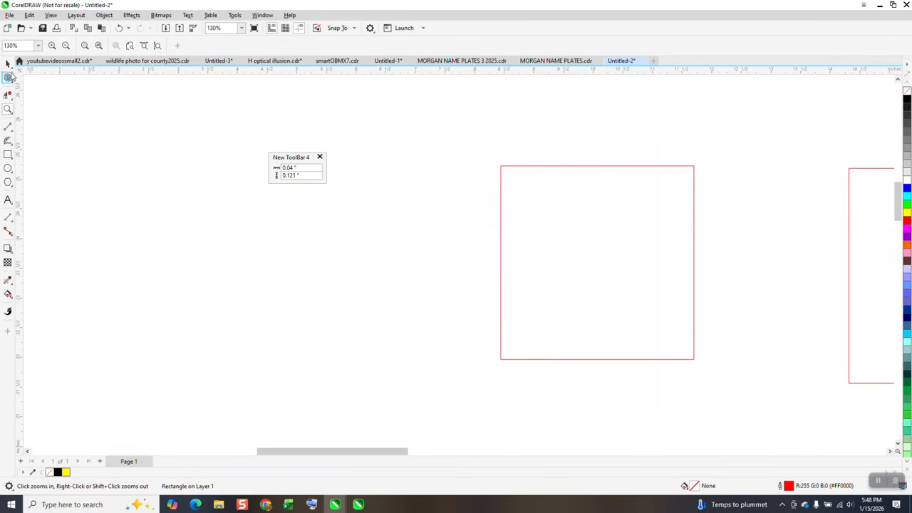
pyautogui.click(7, 64)
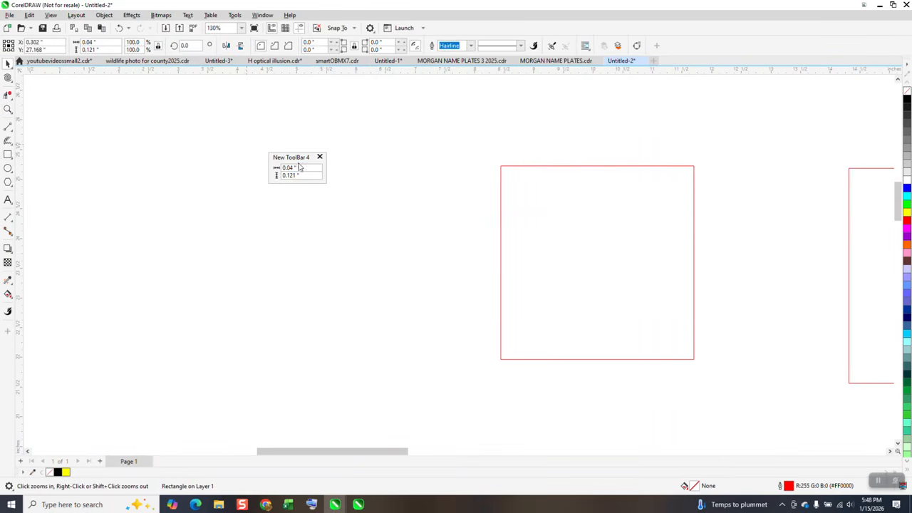
pyautogui.click(521, 191)
pyautogui.moveTo(308, 169); pyautogui.dragTo(254, 172)
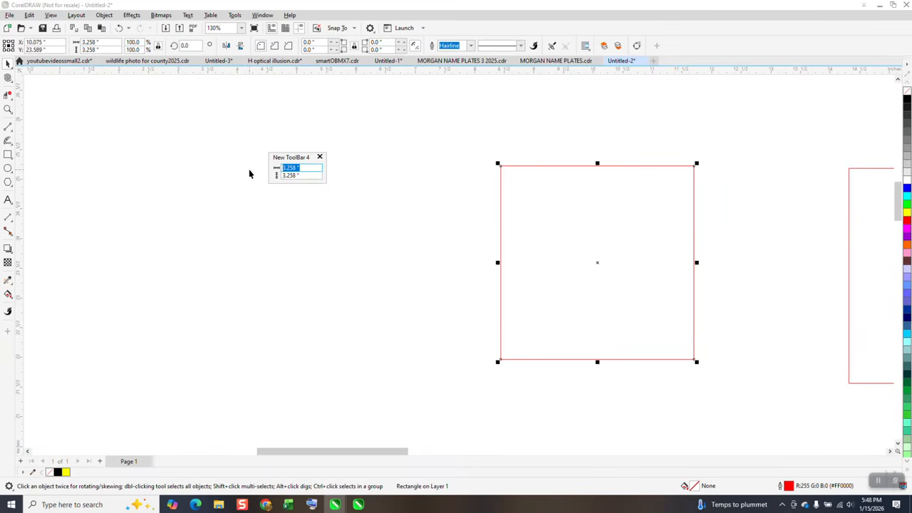
pyautogui.write('5')
pyautogui.press('Return')
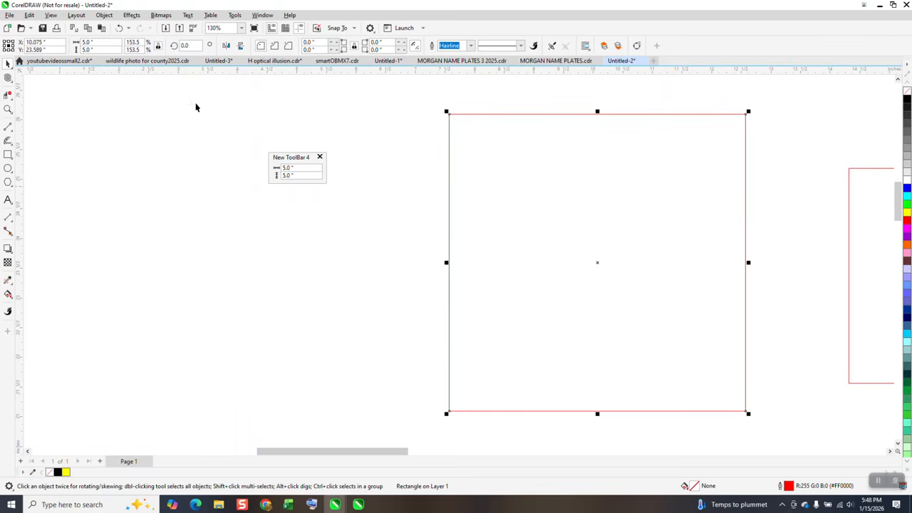
pyautogui.doubleClick(293, 175)
pyautogui.write('2')
pyautogui.press('Return')
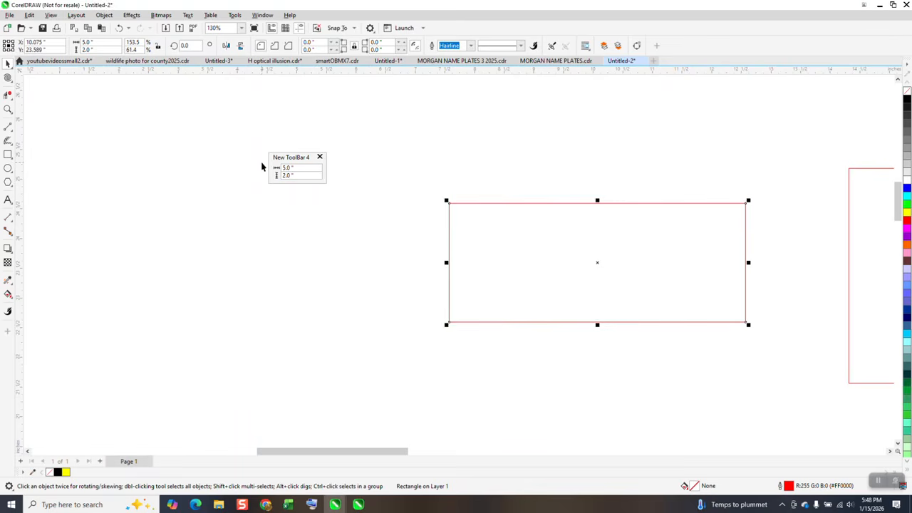
# Step: Close the floating New ToolBar 4 size toolbar
pyautogui.click(320, 157)
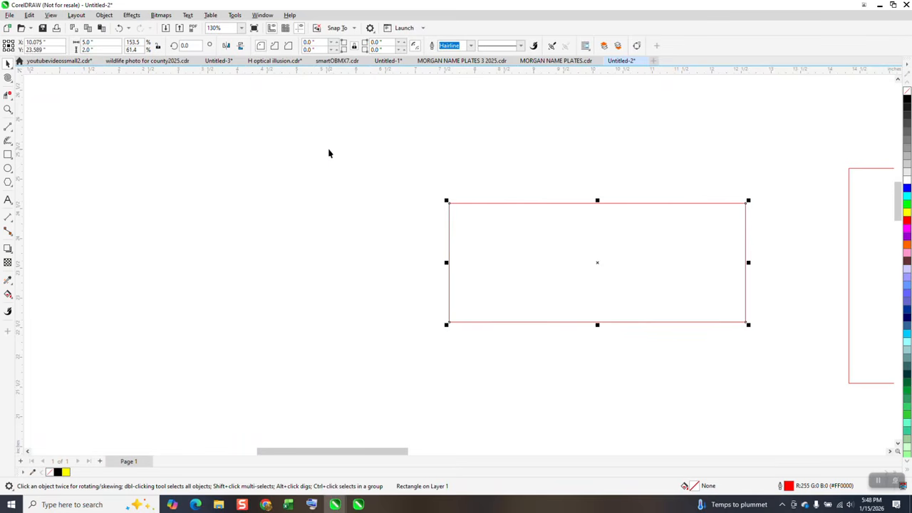
pyautogui.scroll(-3, 311, 146)
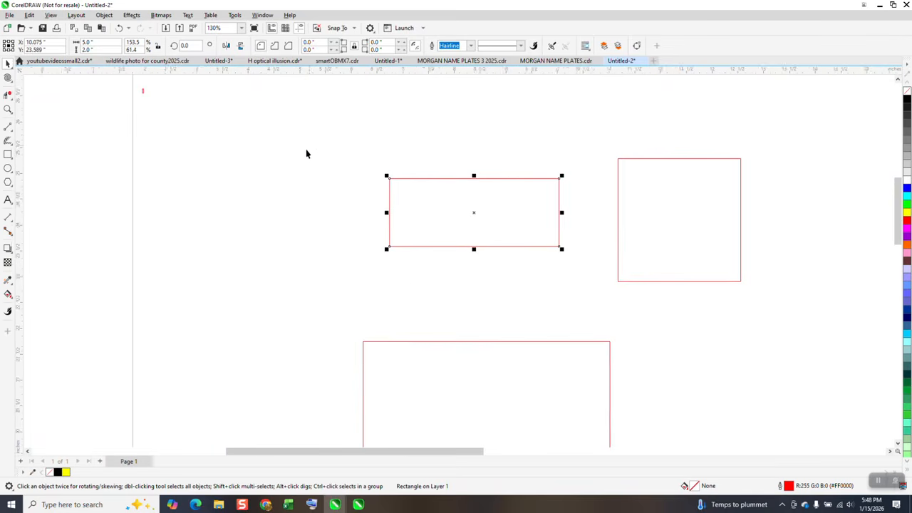
# Step: Search the customization commands for size and drag the object Size command onto the canvas as a new floating toolbar
pyautogui.click(236, 15)
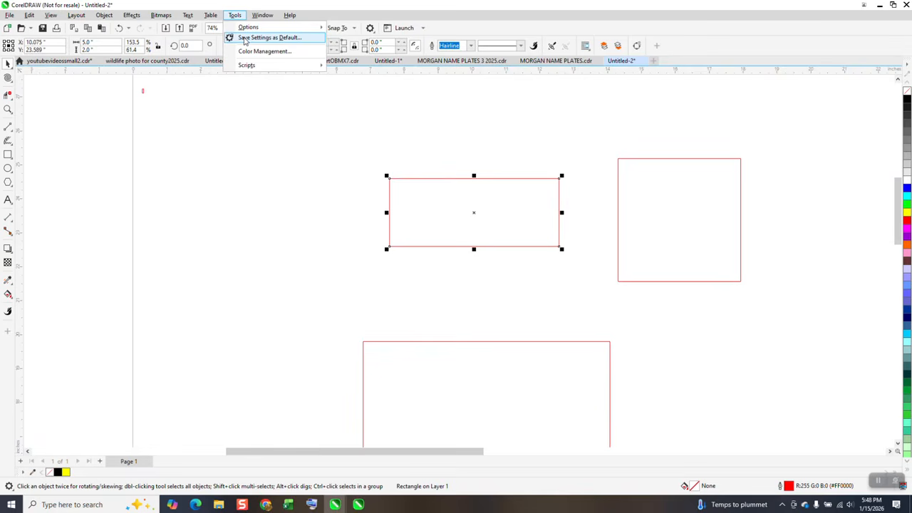
pyautogui.moveTo(247, 27)
pyautogui.click(358, 39)
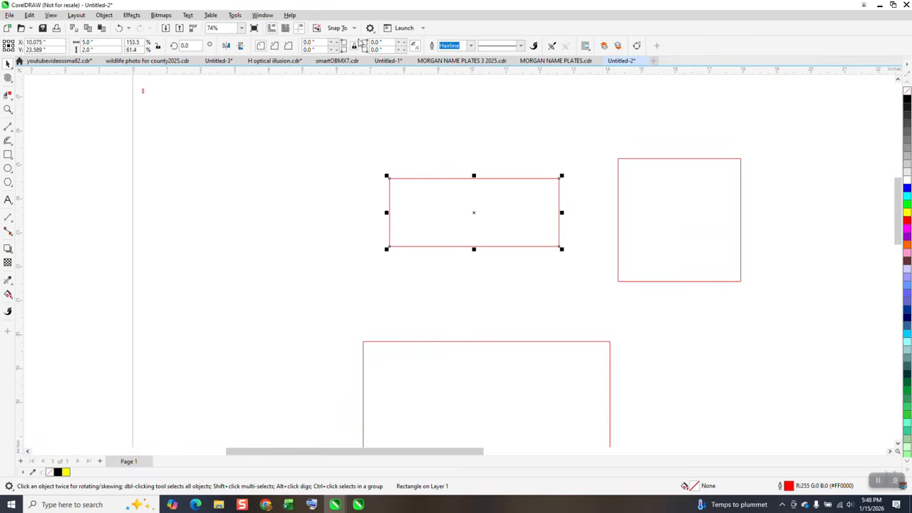
pyautogui.click(416, 145)
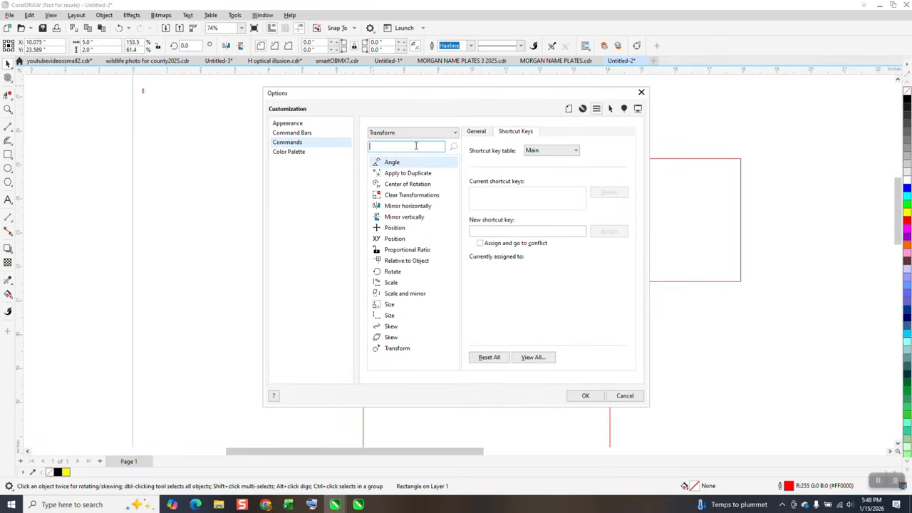
pyautogui.write('size')
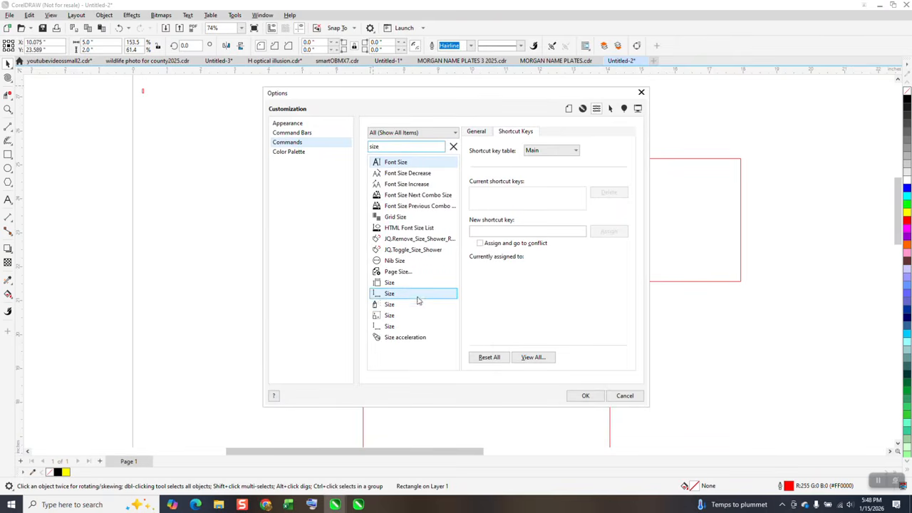
pyautogui.click(390, 326)
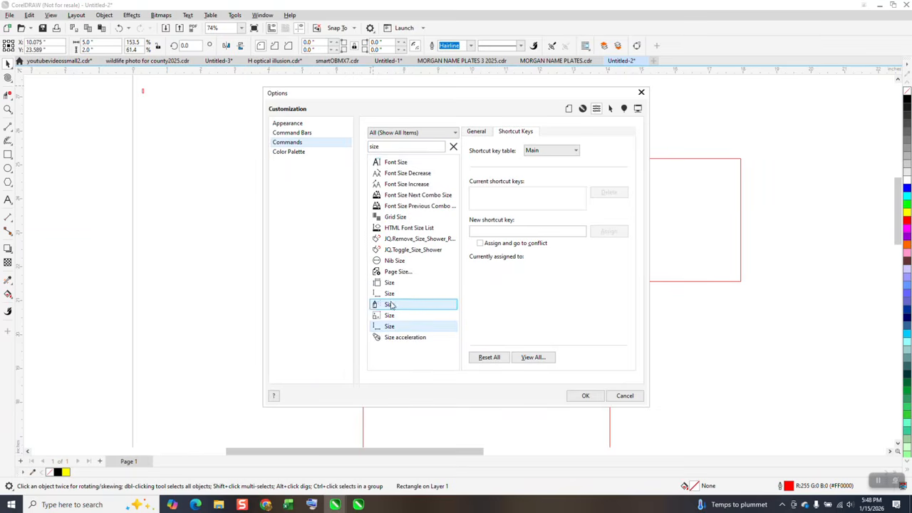
pyautogui.click(389, 296)
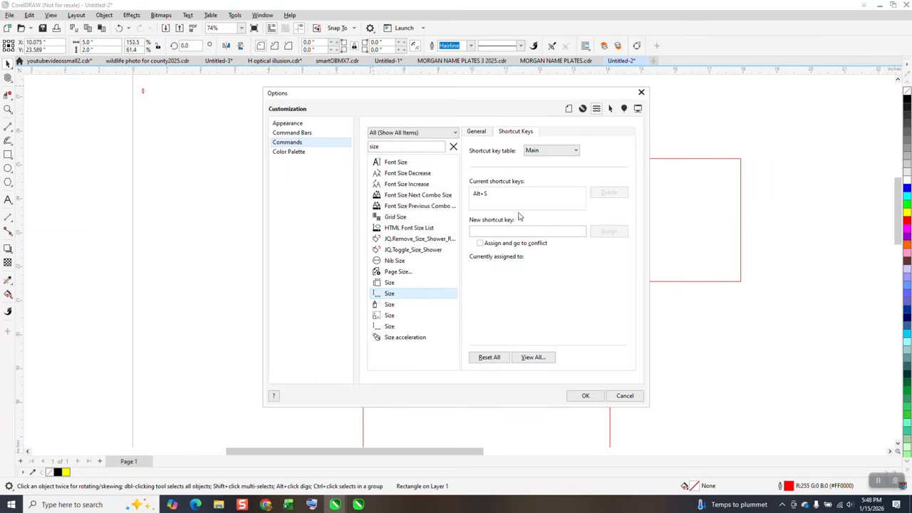
pyautogui.click(387, 327)
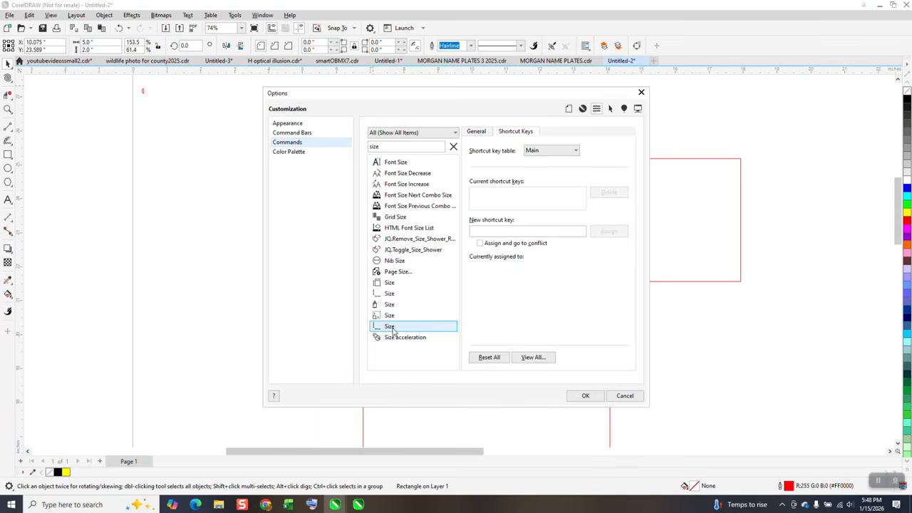
pyautogui.moveTo(390, 329); pyautogui.dragTo(191, 199)
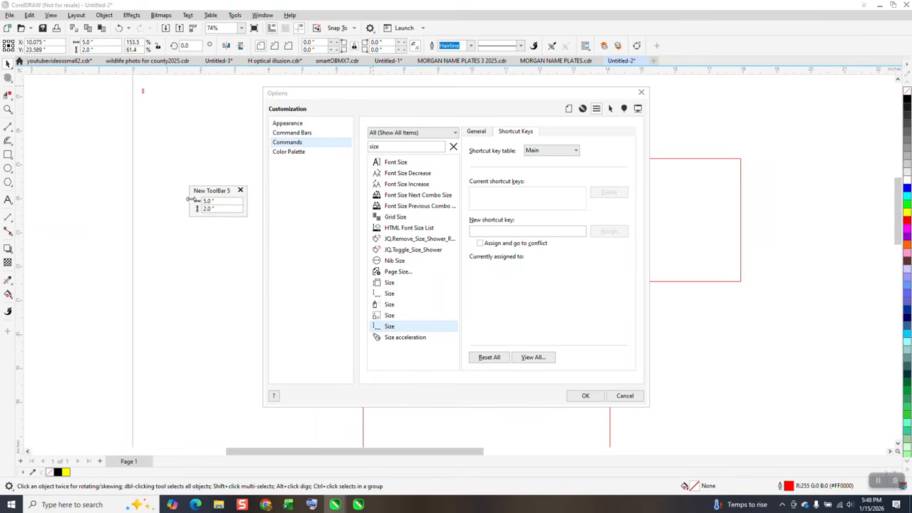
pyautogui.click(583, 396)
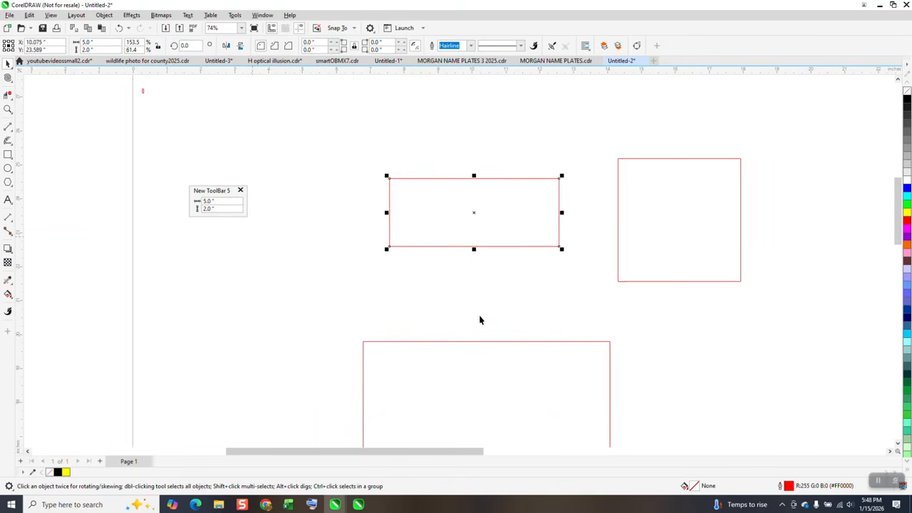
# Step: Move the large square left and stretch it to about 7.6 by 5.5 in, repositioning the size toolbar beside it
pyautogui.click(466, 255)
pyautogui.click(617, 230)
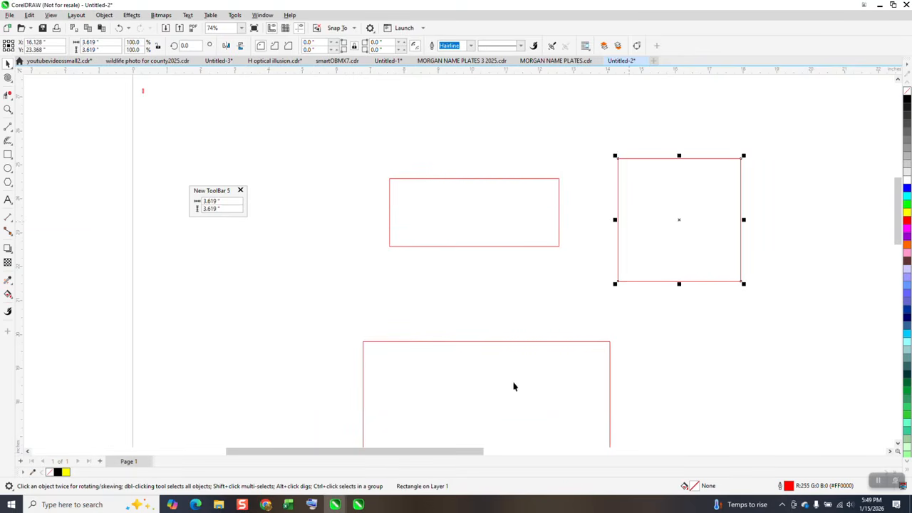
pyautogui.click(407, 342)
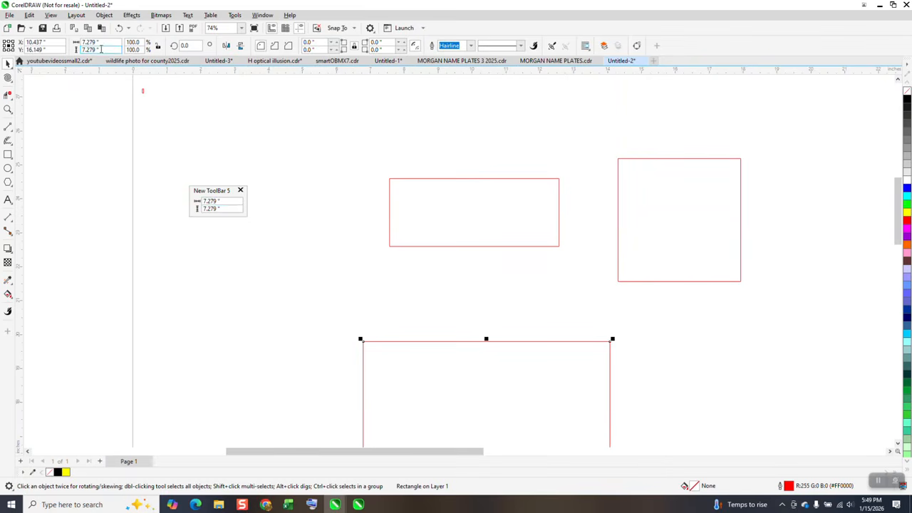
pyautogui.click(142, 91)
pyautogui.click(327, 170)
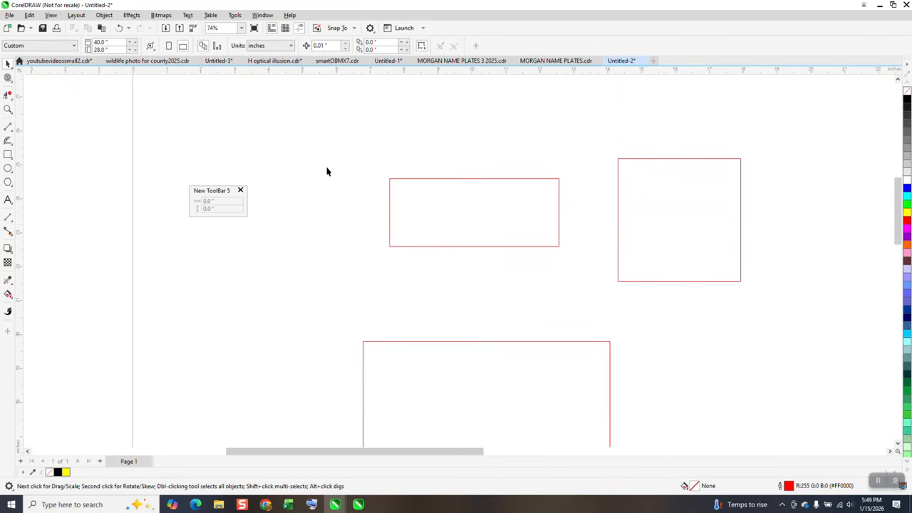
pyautogui.moveTo(439, 352); pyautogui.dragTo(200, 234)
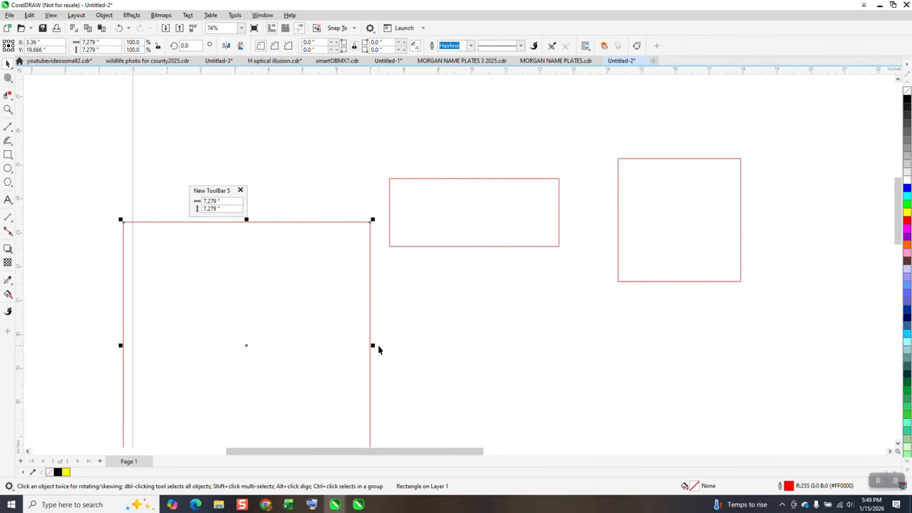
pyautogui.moveTo(372, 345); pyautogui.dragTo(403, 344)
pyautogui.click(214, 201)
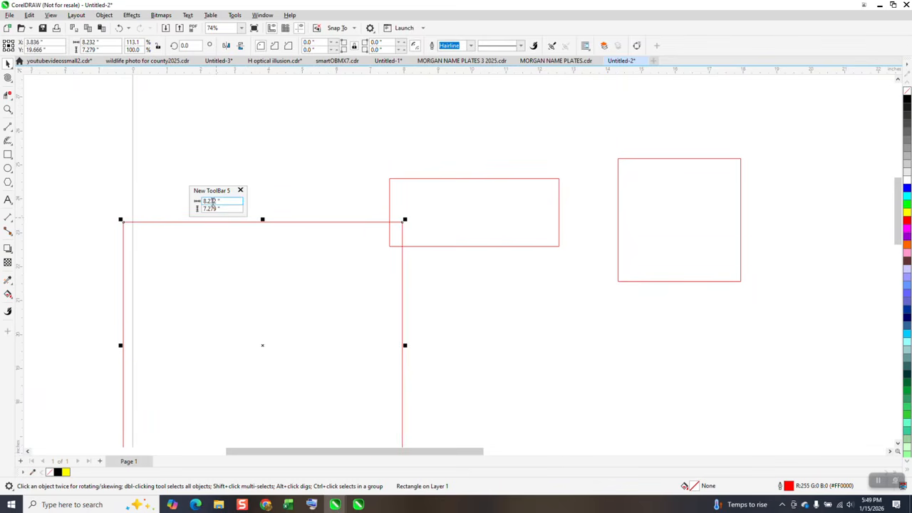
pyautogui.moveTo(230, 193); pyautogui.dragTo(295, 286)
pyautogui.moveTo(404, 345); pyautogui.dragTo(464, 345)
pyautogui.moveTo(465, 220); pyautogui.dragTo(419, 277)
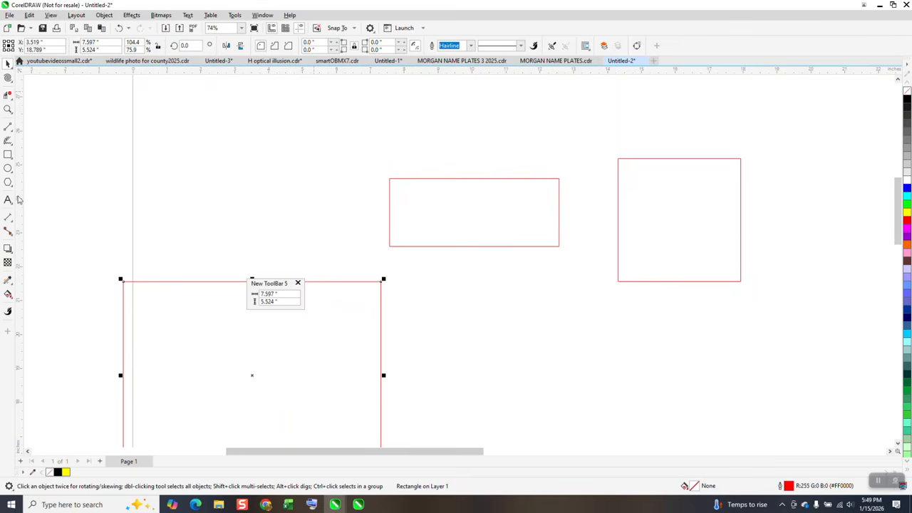
# Step: Draw a rectangle about 2.9 in high at the upper left and set its width to 5.0 in
pyautogui.click(8, 154)
pyautogui.moveTo(296, 130); pyautogui.dragTo(203, 208)
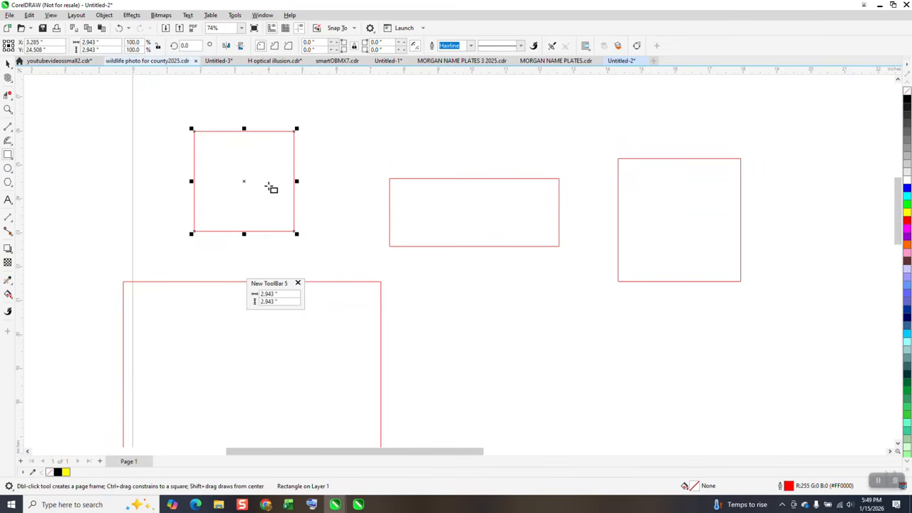
pyautogui.moveTo(296, 181); pyautogui.dragTo(327, 182)
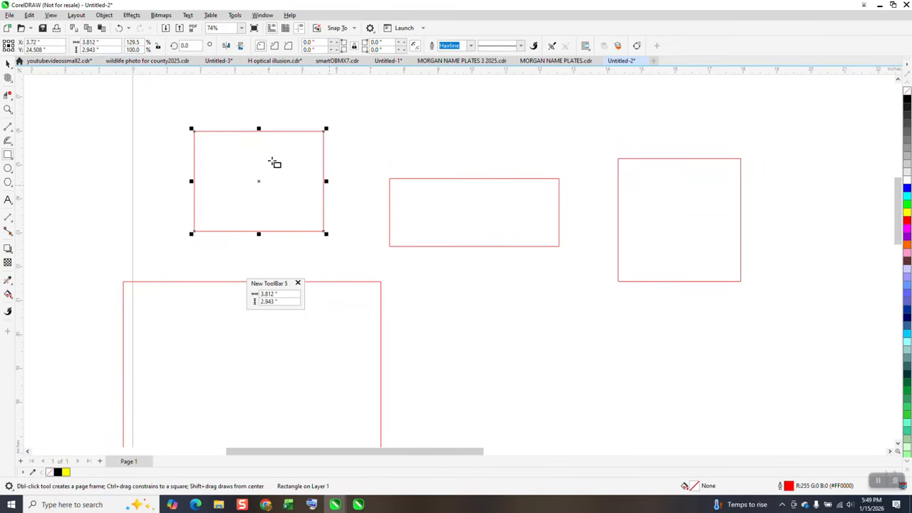
pyautogui.moveTo(288, 294); pyautogui.dragTo(214, 299)
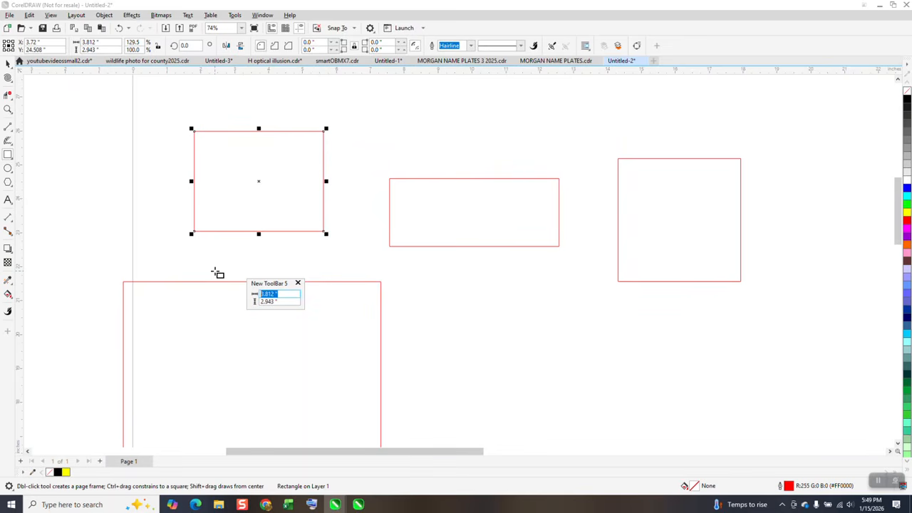
pyautogui.write('5')
pyautogui.press('Return')
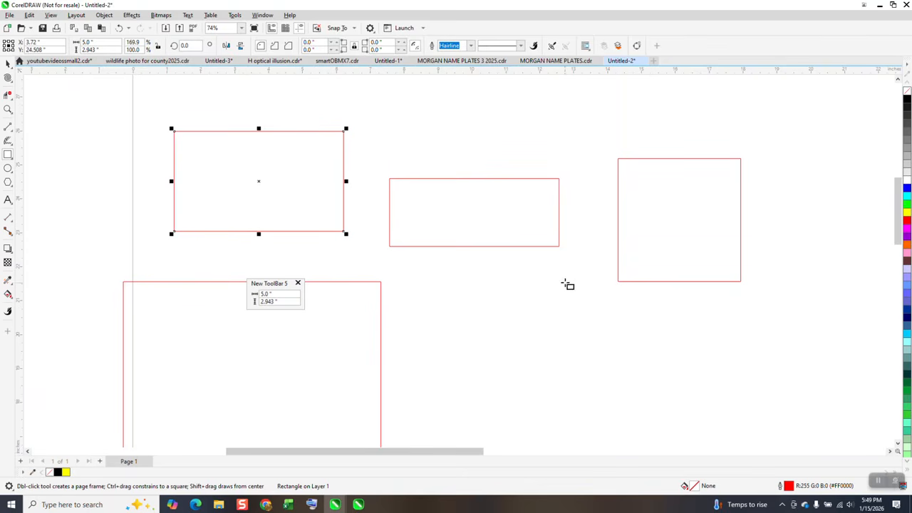
# Step: Draw a square below the middle rectangle and resize it to 5.0 by 5.0 in
pyautogui.moveTo(562, 282); pyautogui.dragTo(447, 400)
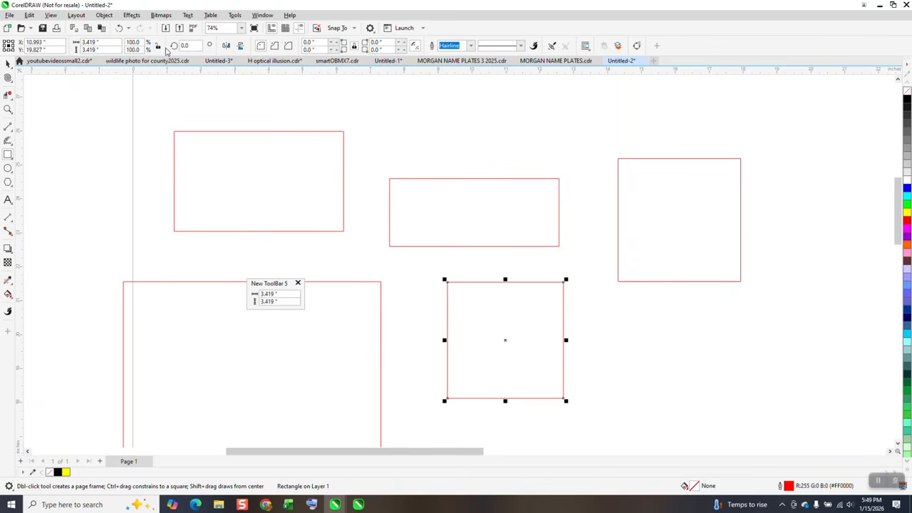
pyautogui.click(285, 294)
pyautogui.moveTo(285, 294); pyautogui.dragTo(235, 299)
pyautogui.write('5')
pyautogui.press('Return')
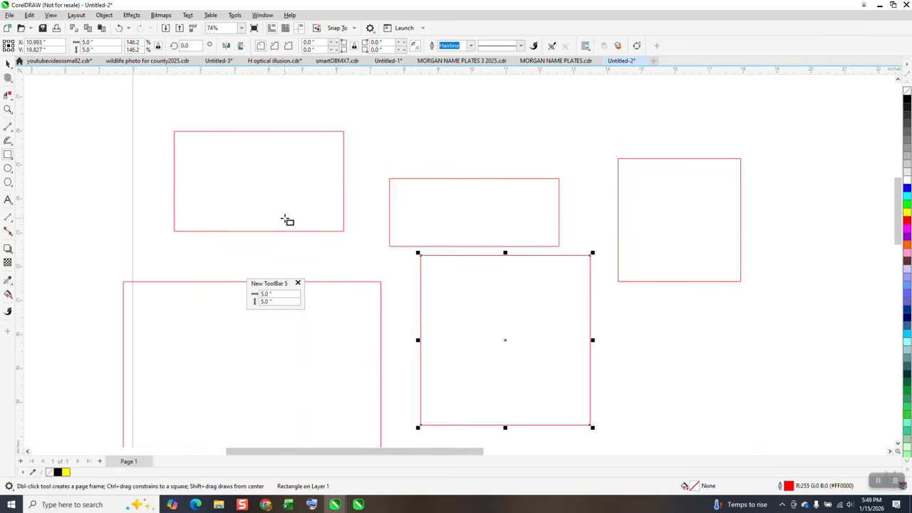
# Step: Move the floating size toolbar to the right of the drawing and select the rightmost square
pyautogui.scroll(-2, 310, 315)
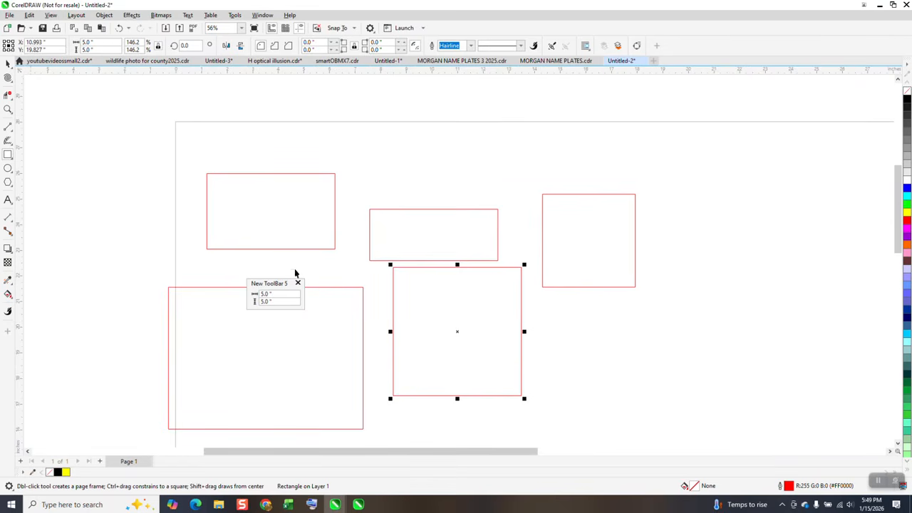
pyautogui.moveTo(292, 282); pyautogui.dragTo(253, 128)
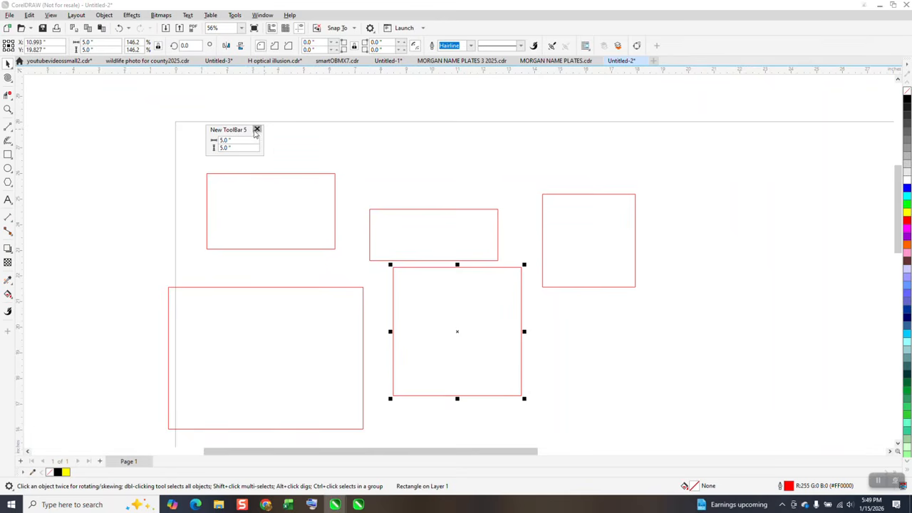
pyautogui.moveTo(242, 137); pyautogui.dragTo(724, 197)
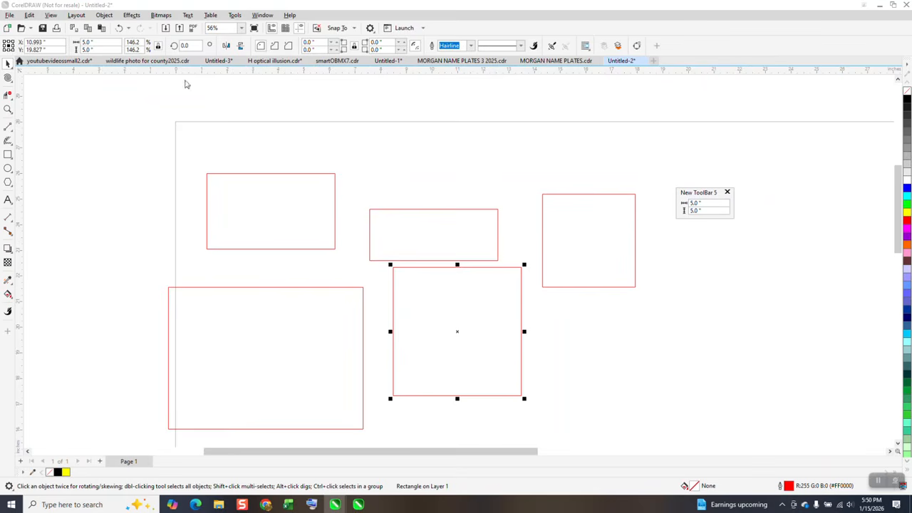
pyautogui.click(620, 243)
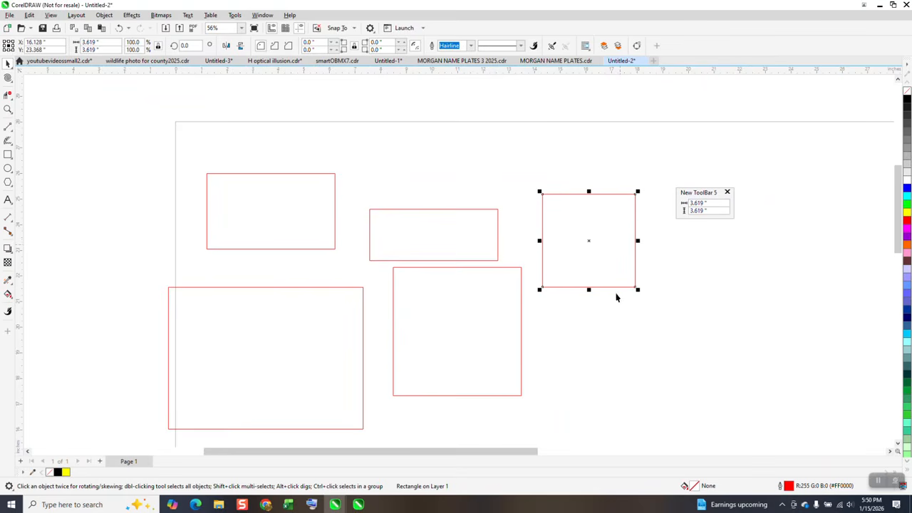
# Step: Stretch the rightmost square to about 4.7 in wide and 6.4 in high
pyautogui.moveTo(588, 291); pyautogui.dragTo(589, 360)
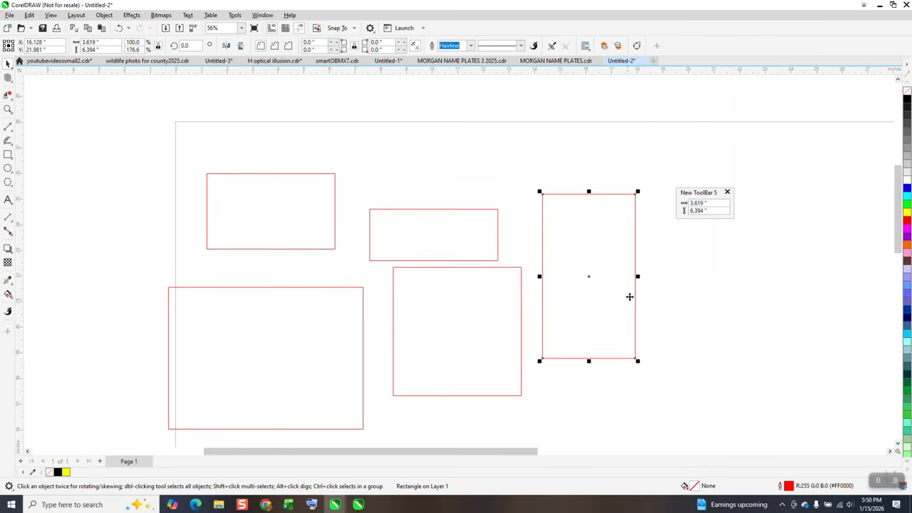
pyautogui.moveTo(639, 277); pyautogui.dragTo(664, 276)
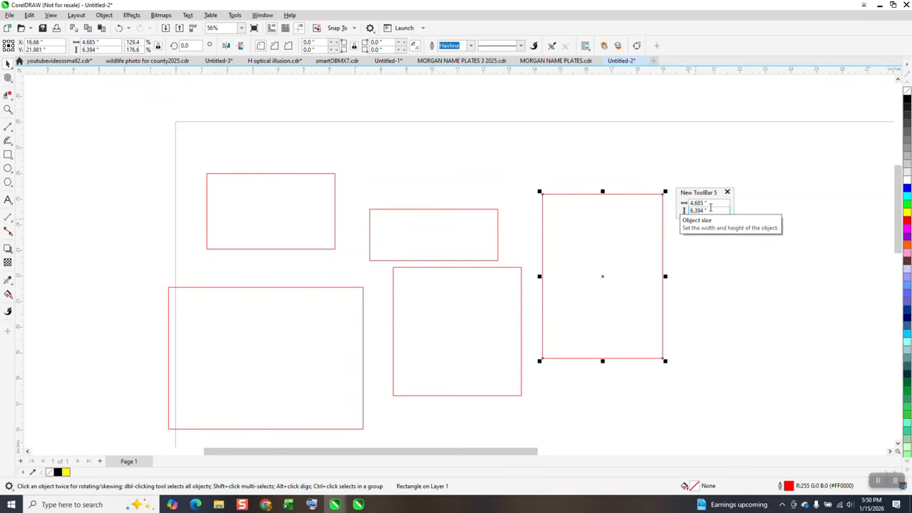
# Step: Select the upper-left rectangle and move it up and to the left
pyautogui.click(324, 207)
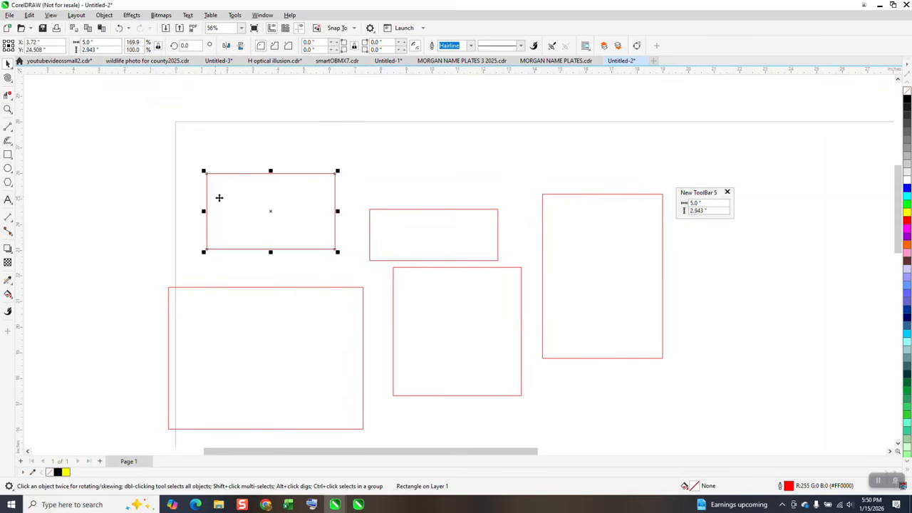
pyautogui.moveTo(272, 212); pyautogui.dragTo(255, 169)
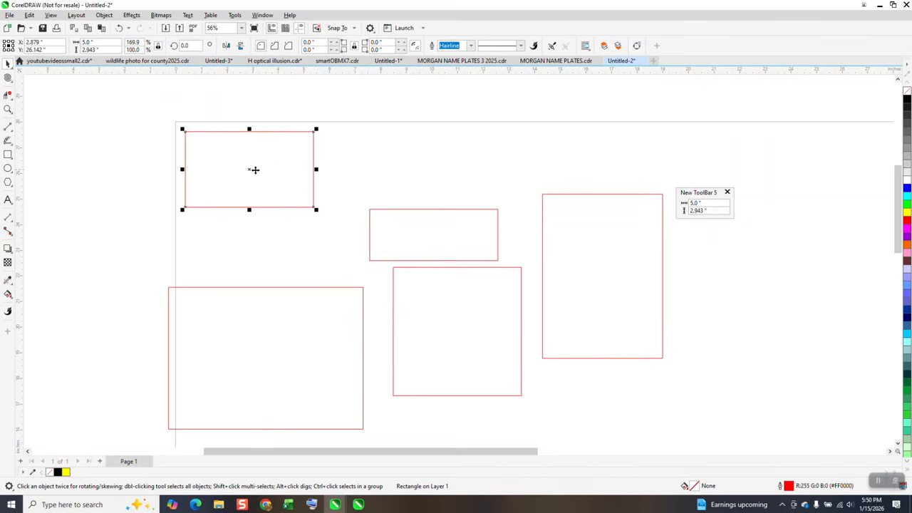
# Step: Add a parallel dimension line across the top edge of the upper-left rectangle
pyautogui.click(14, 223)
pyautogui.click(30, 220)
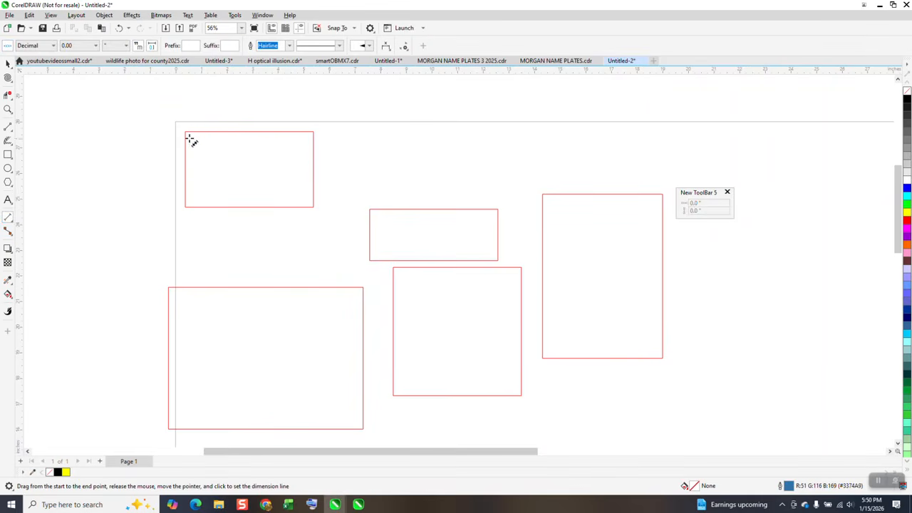
pyautogui.moveTo(185, 132); pyautogui.dragTo(313, 134)
pyautogui.click(311, 112)
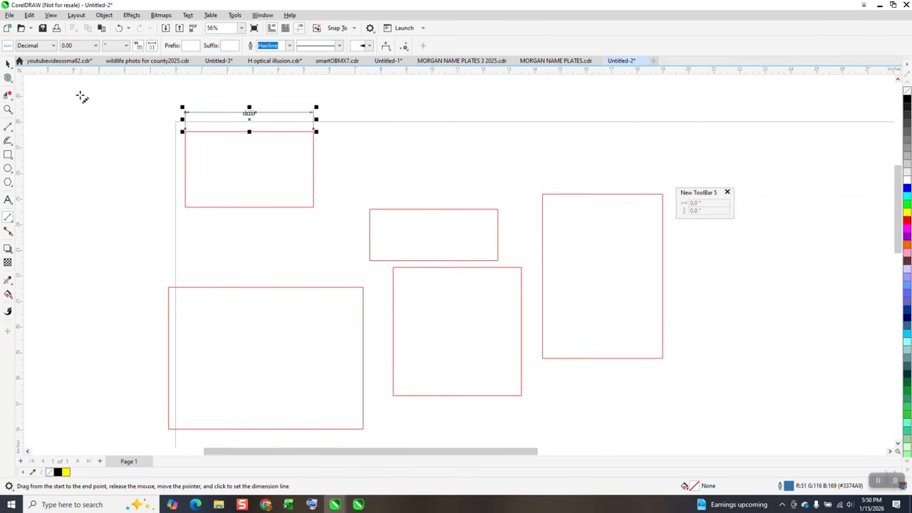
# Step: Zoom in on the upper-left rectangle and stretch its width to about 5.9 in
pyautogui.click(8, 108)
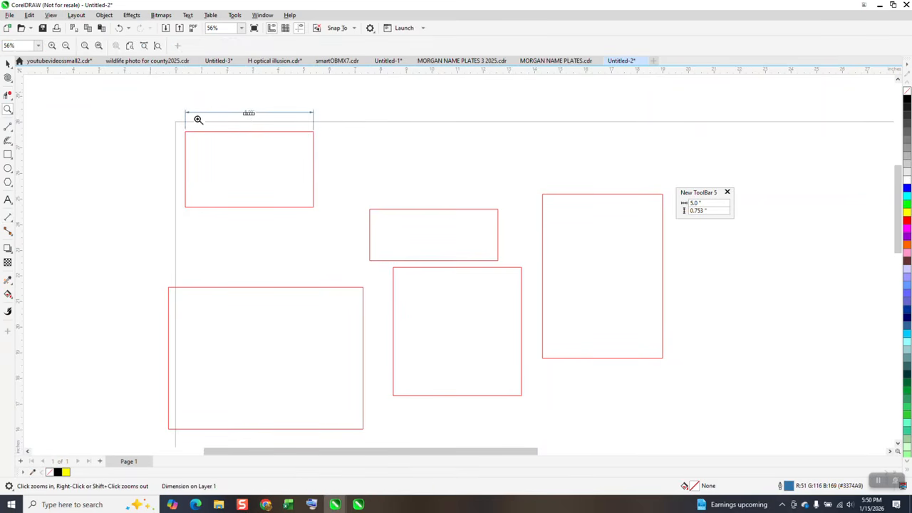
pyautogui.moveTo(196, 119); pyautogui.dragTo(456, 268)
pyautogui.click(8, 64)
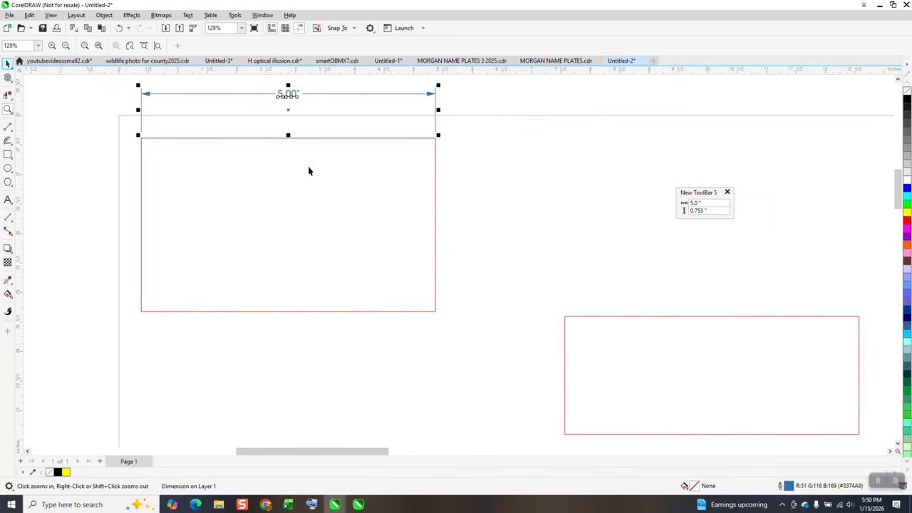
pyautogui.click(436, 216)
pyautogui.moveTo(438, 225); pyautogui.dragTo(498, 226)
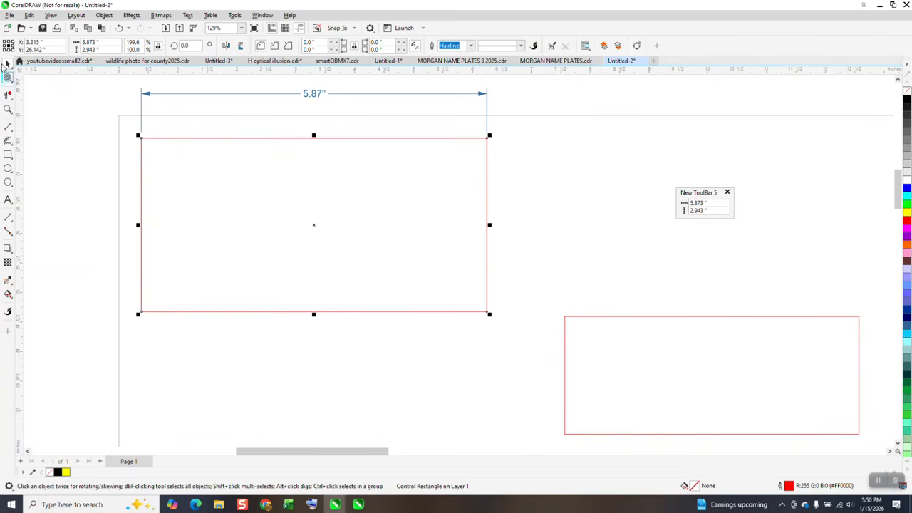
# Step: Add a parallel dimension line along the left edge of the upper-left rectangle
pyautogui.click(12, 223)
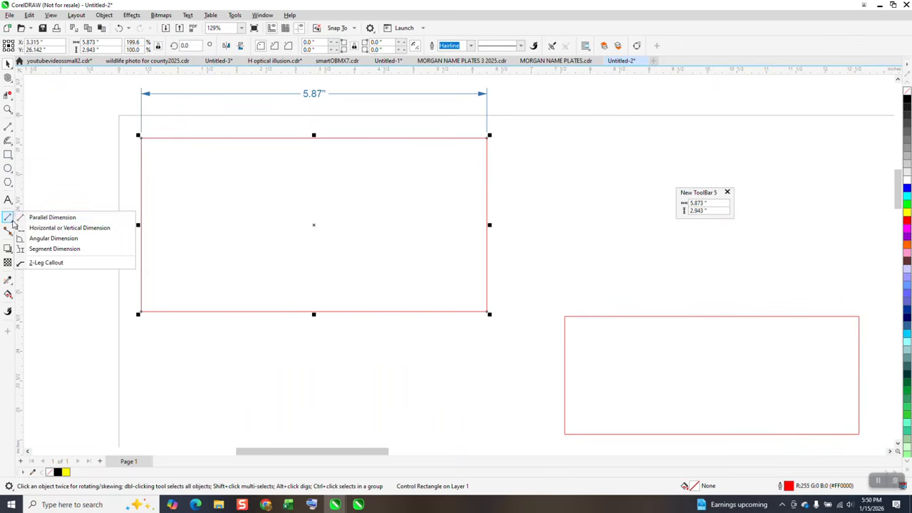
pyautogui.click(29, 216)
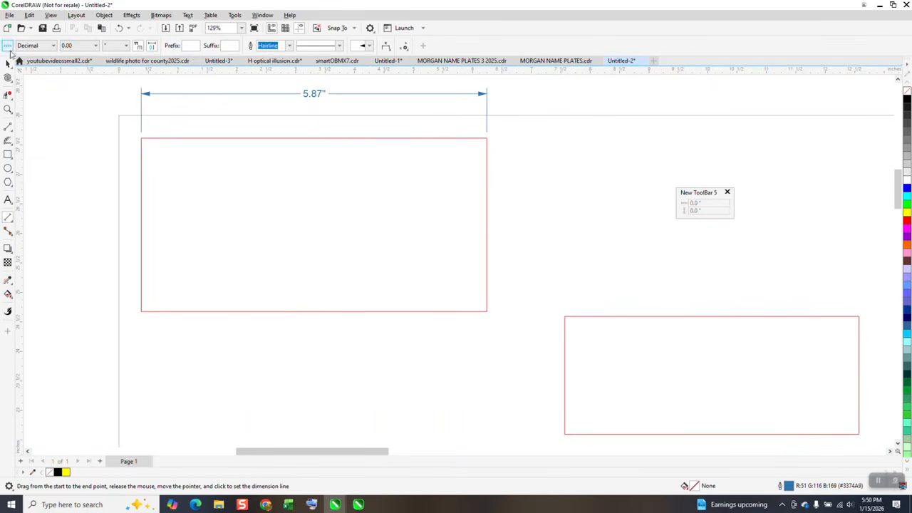
pyautogui.click(8, 47)
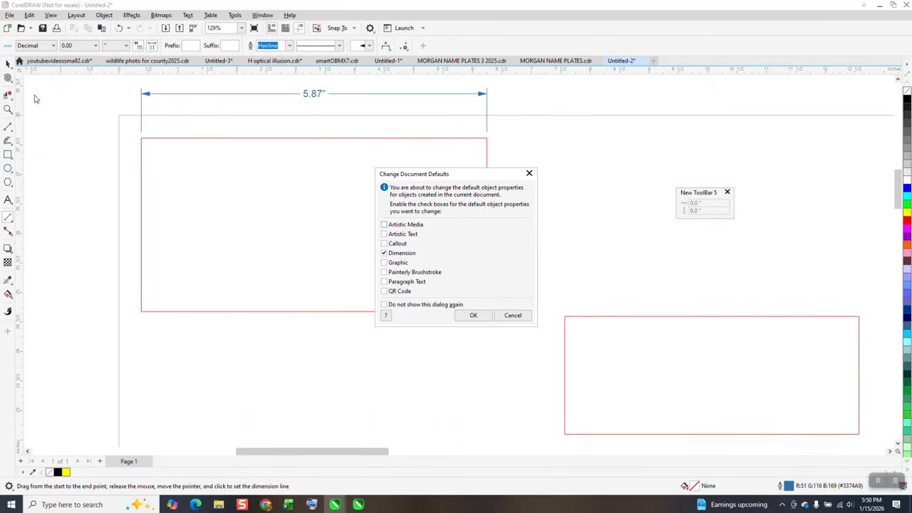
pyautogui.click(510, 315)
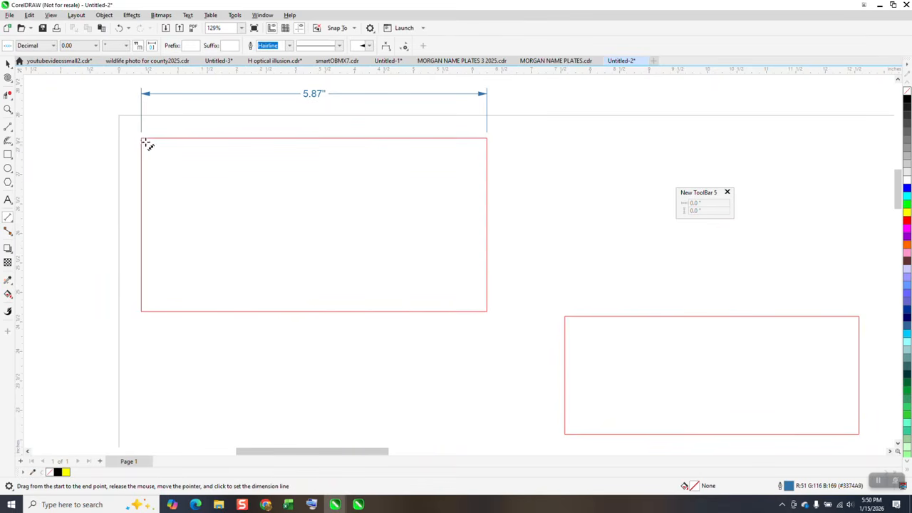
pyautogui.moveTo(142, 138); pyautogui.dragTo(140, 311)
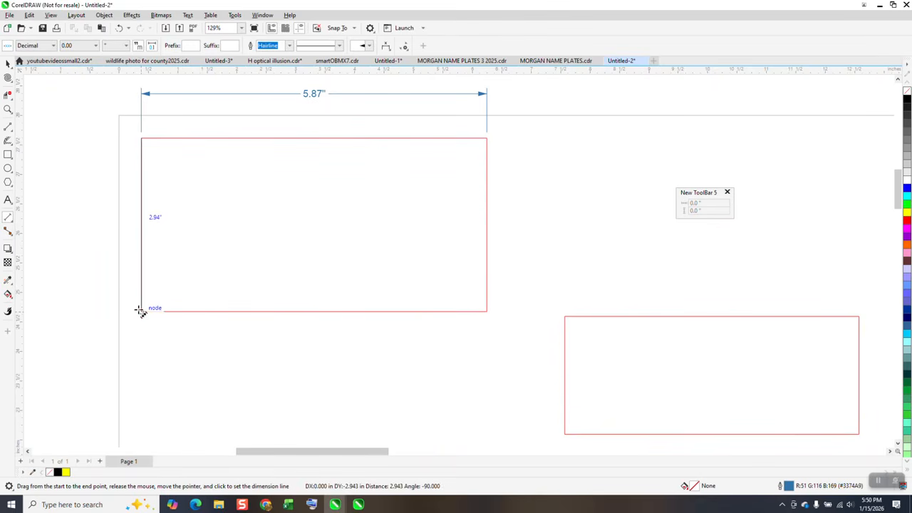
pyautogui.click(111, 305)
# Step: Resize the upper-left rectangle from its corner to about 6.7 by 3.4 in
pyautogui.click(7, 62)
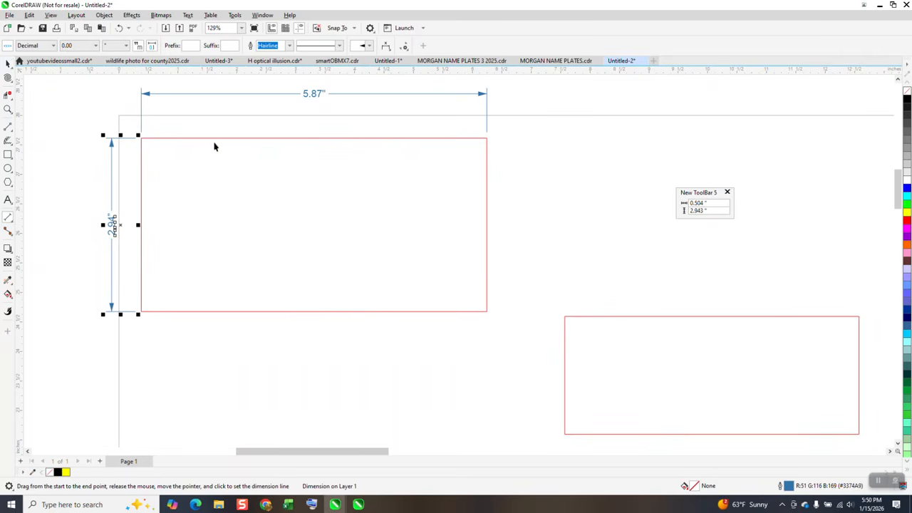
pyautogui.click(66, 92)
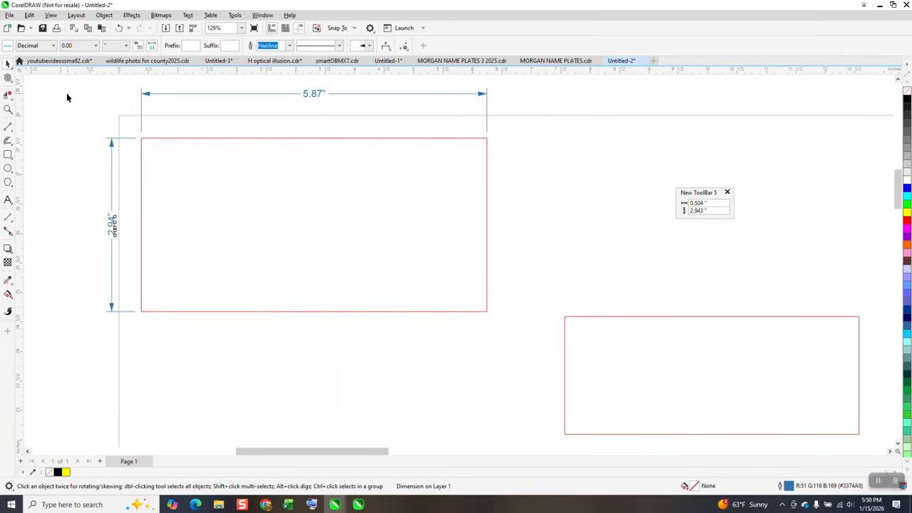
pyautogui.click(487, 311)
pyautogui.moveTo(488, 311); pyautogui.dragTo(540, 358)
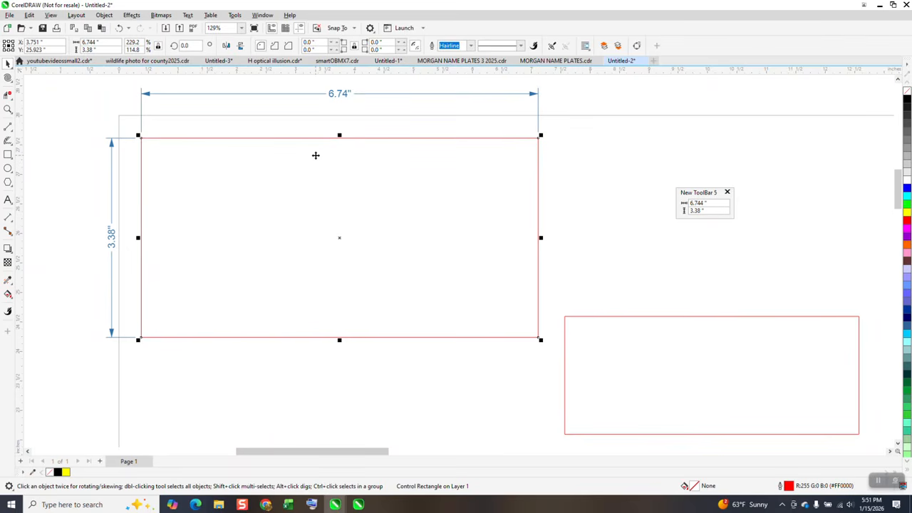
# Step: Delete both dimension lines from the upper-left rectangle
pyautogui.scroll(-1, 299, 163)
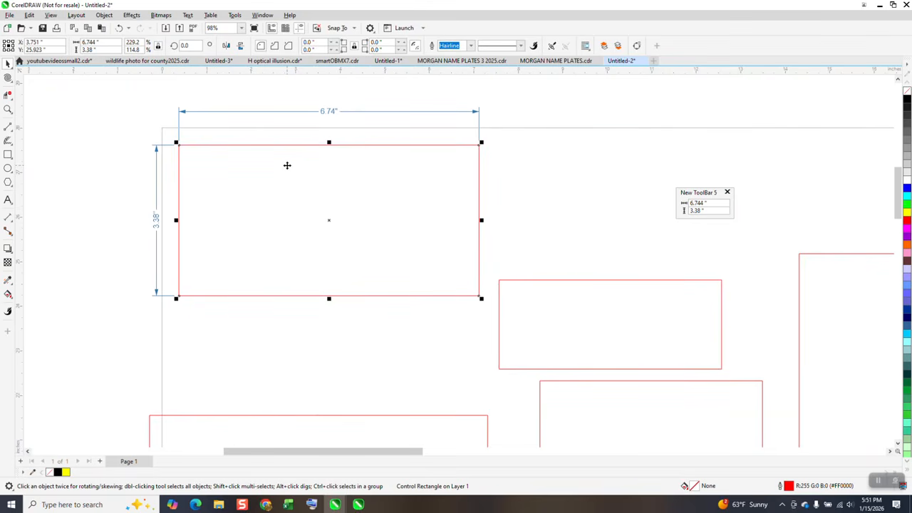
pyautogui.click(67, 79)
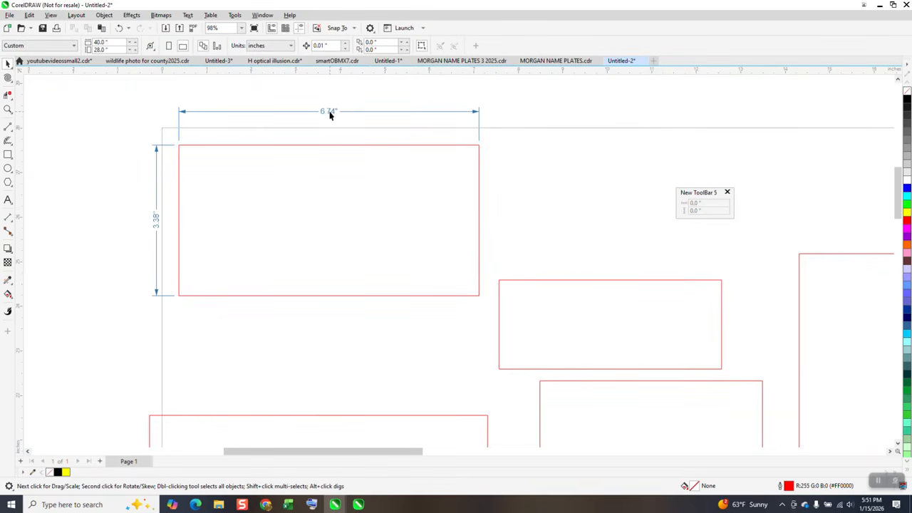
pyautogui.click(330, 114)
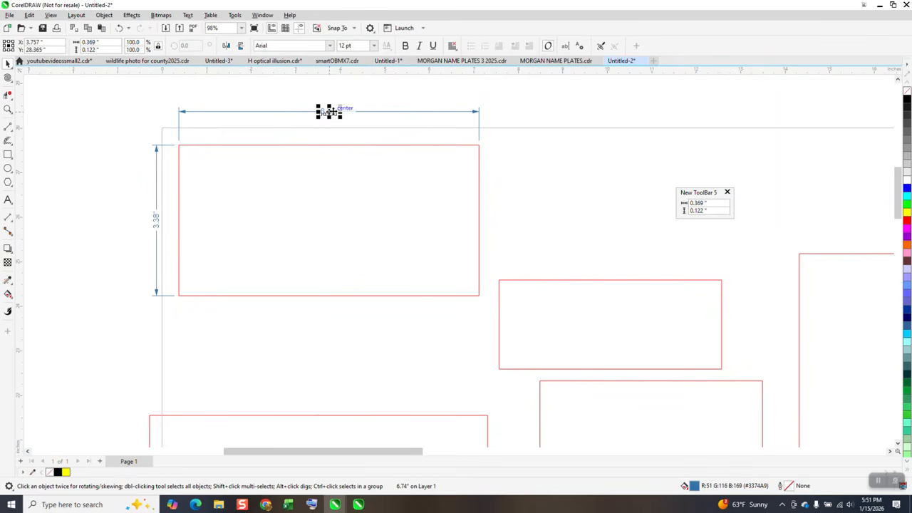
pyautogui.scroll(-1, 329, 113)
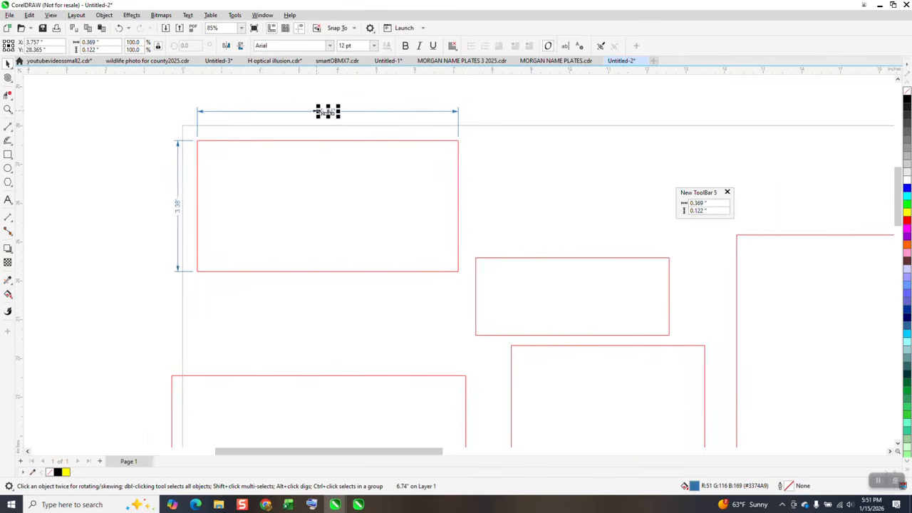
pyautogui.scroll(-1, 325, 112)
pyautogui.press('Delete')
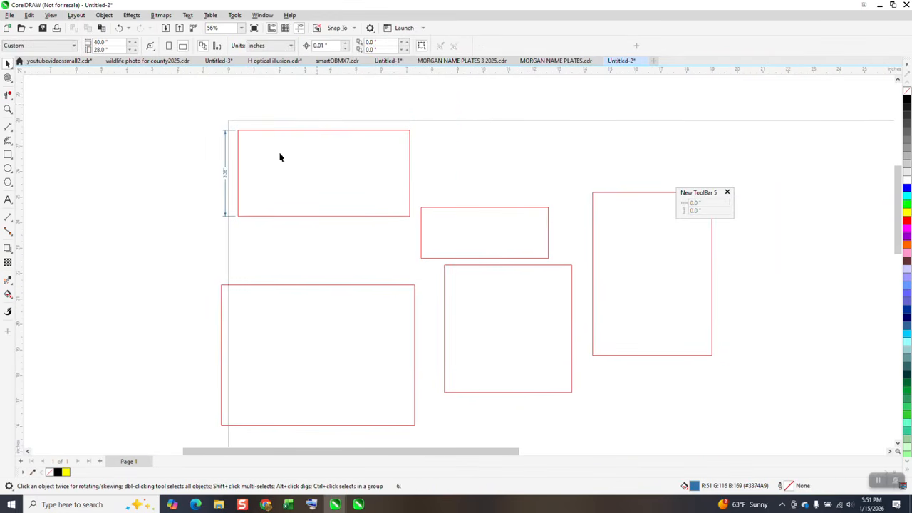
pyautogui.click(225, 176)
pyautogui.press('Delete')
# Step: Zoom out and move the floating size toolbar to the upper-left corner of the workspace
pyautogui.scroll(-1, 227, 176)
pyautogui.scroll(-1, 235, 190)
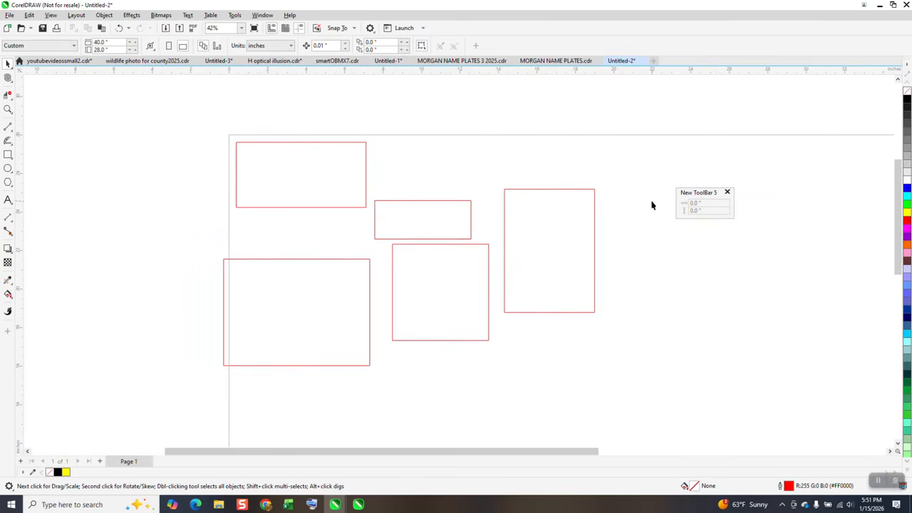
pyautogui.moveTo(720, 194); pyautogui.dragTo(75, 99)
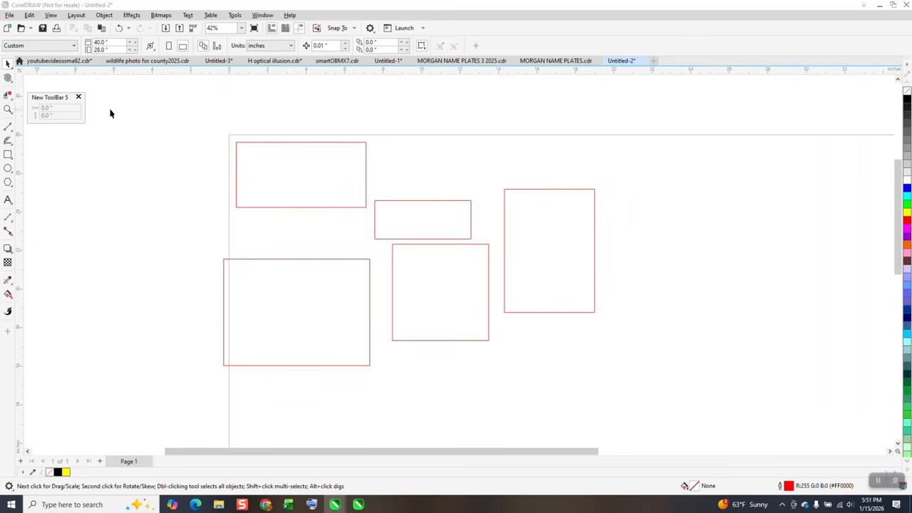
pyautogui.click(264, 160)
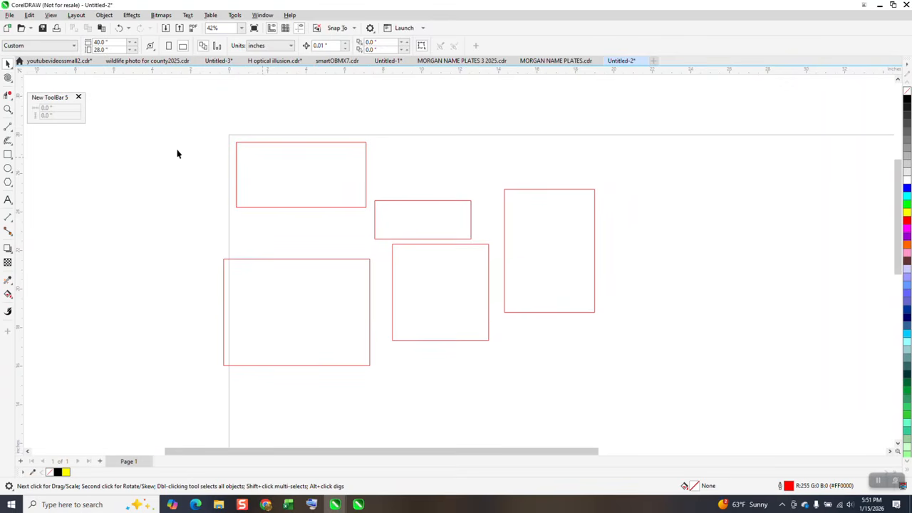